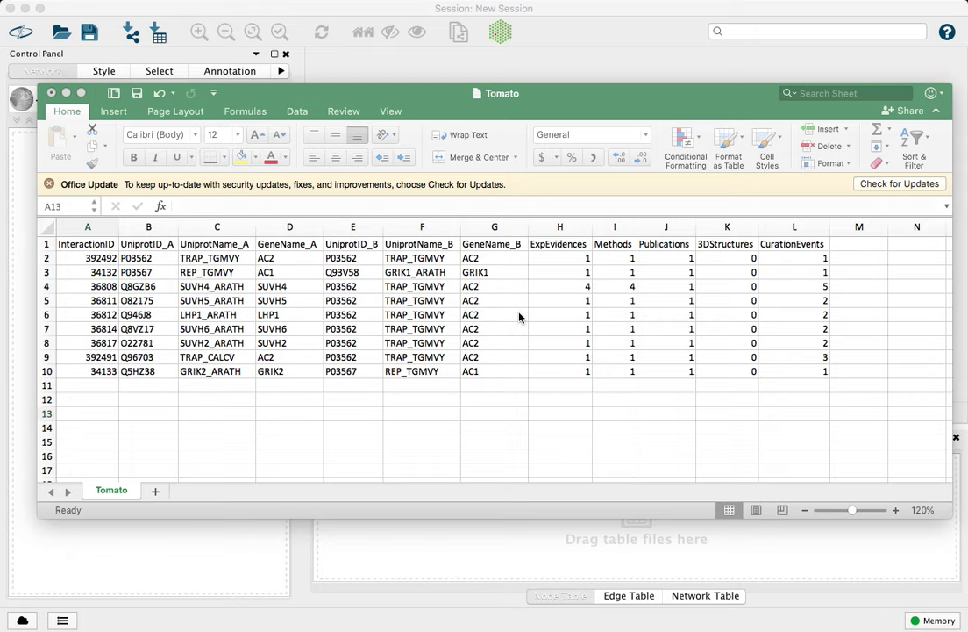
Bring the Tomato workbook to the front in Excel to review its nine interaction pairs
{"action": "mouse_move", "coordinate": [538, 93]}
{"action": "left_mouse_down"}
{"action": "mouse_move", "coordinate": [527, 90]}
{"action": "mouse_move", "coordinate": [536, 95]}
{"action": "left_mouse_up"}
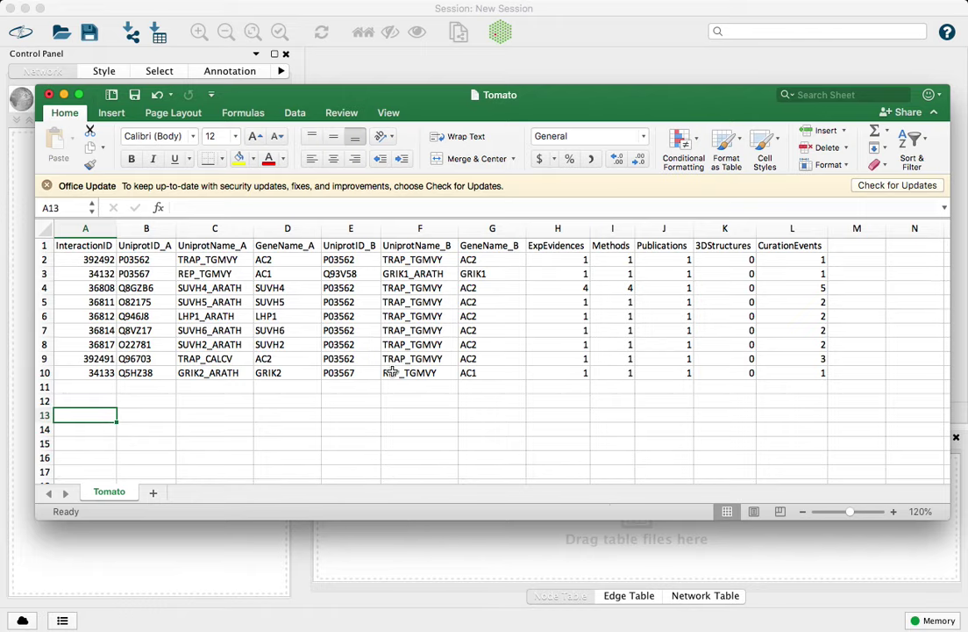
In Cytoscape, import a network from file, choosing Tomato.txt on the Desktop
{"action": "left_click", "coordinate": [480, 22]}
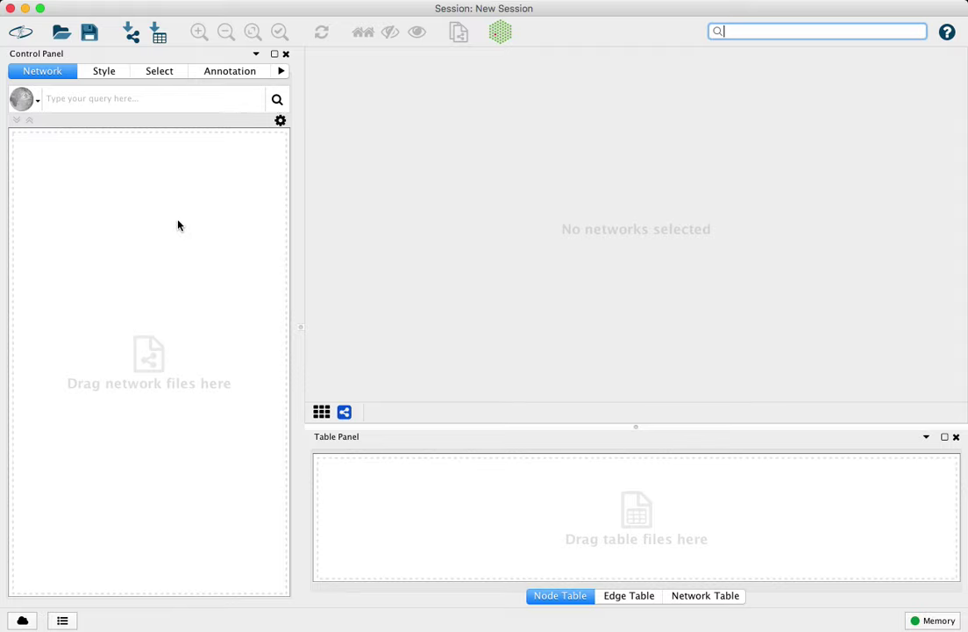
{"action": "left_click", "coordinate": [131, 35]}
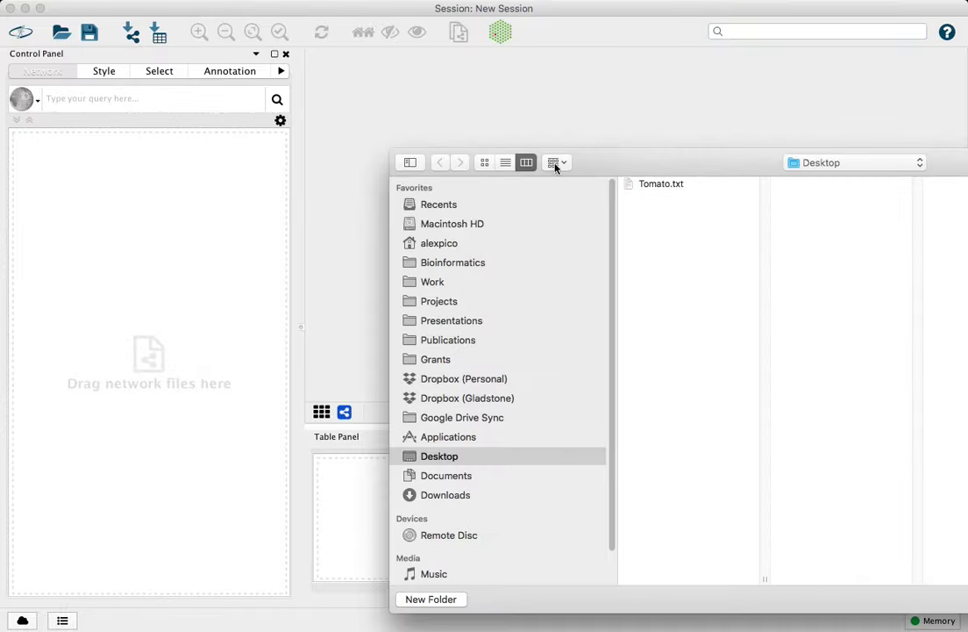
{"action": "left_click_drag", "start_coordinate": [673, 173], "coordinate": [331, 108]}
{"action": "left_click", "coordinate": [363, 138]}
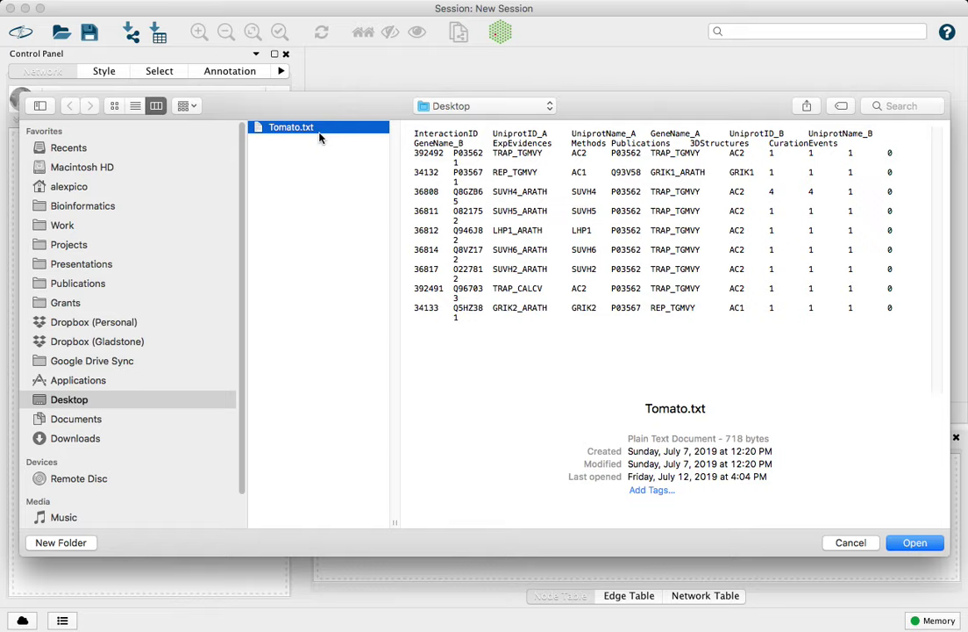
{"action": "left_click", "coordinate": [914, 542]}
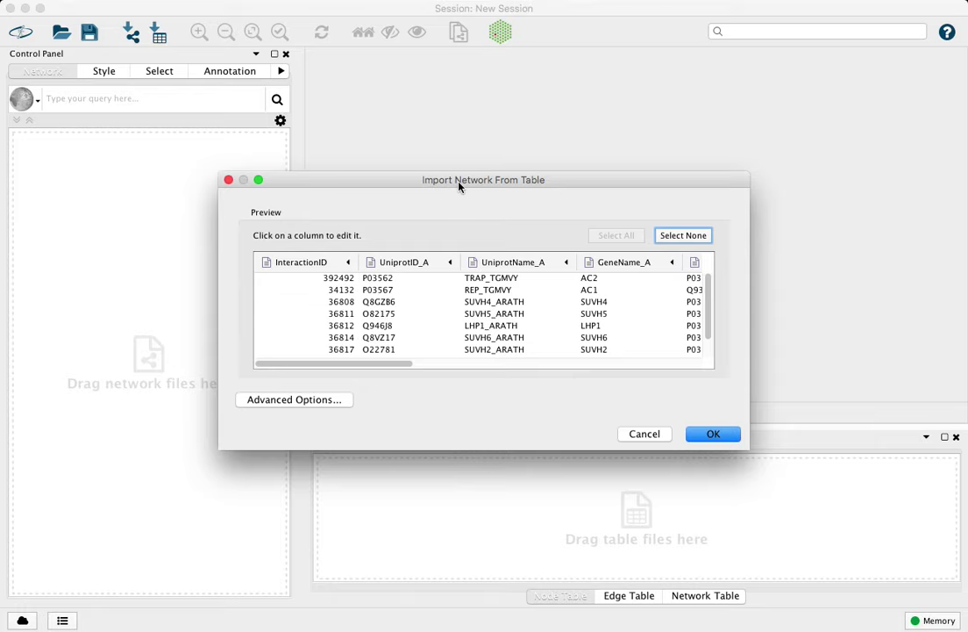
Move the import preview aside and open the UniprotID_A column's settings
{"action": "left_click_drag", "start_coordinate": [568, 186], "coordinate": [481, 172]}
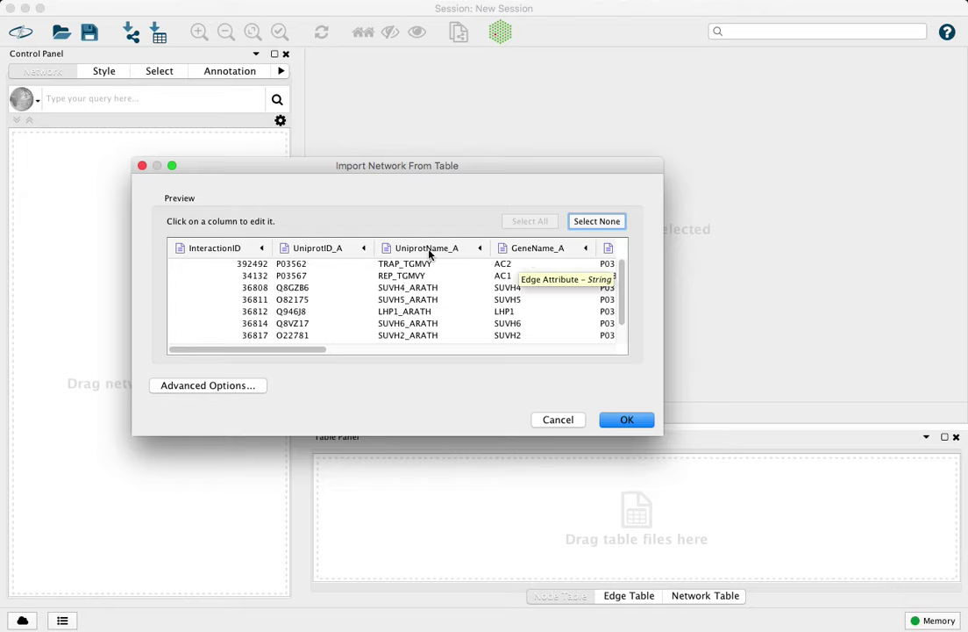
{"action": "left_click", "coordinate": [325, 249]}
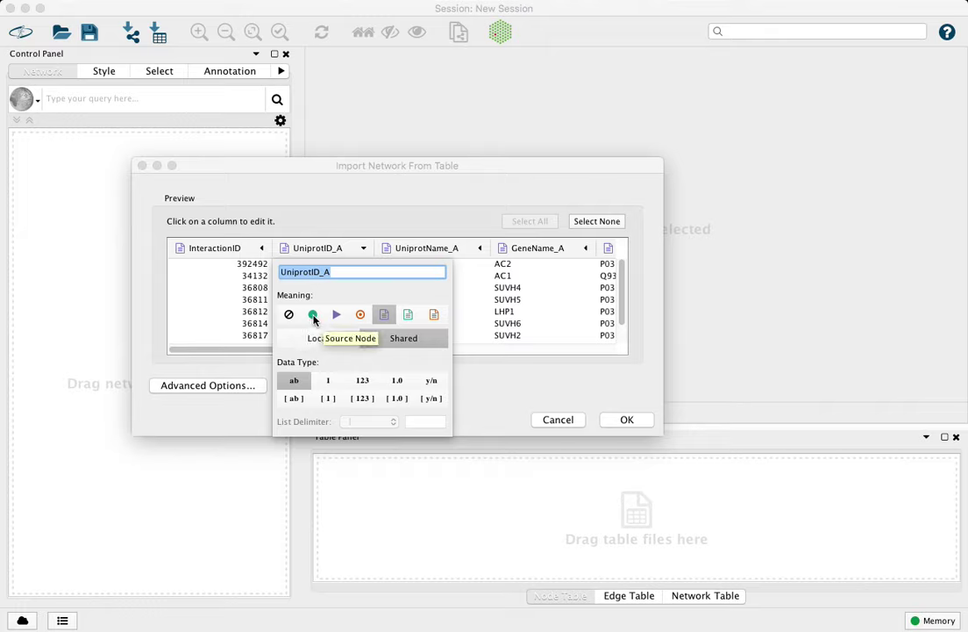
Set UniprotID_A as Source Node, with UniprotName_A and GeneName_A as Source Node Attributes
{"action": "left_click", "coordinate": [314, 314]}
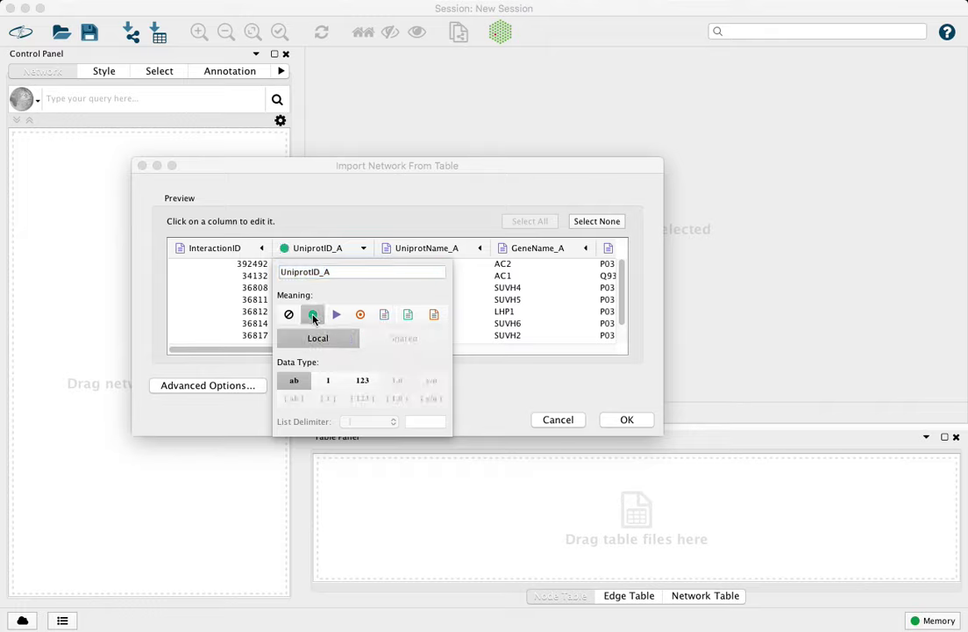
{"action": "left_click", "coordinate": [431, 254]}
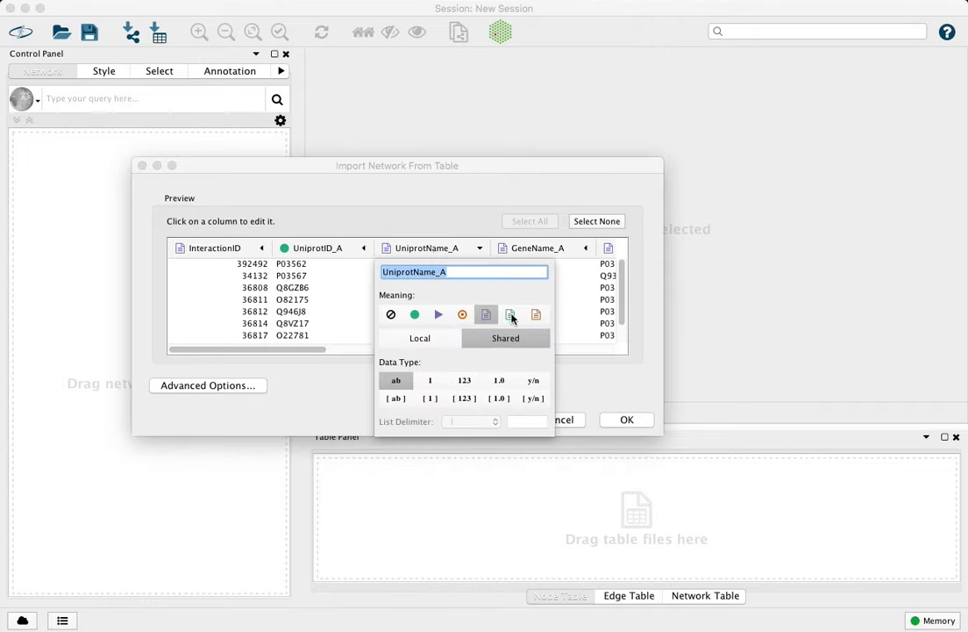
{"action": "left_click", "coordinate": [512, 316]}
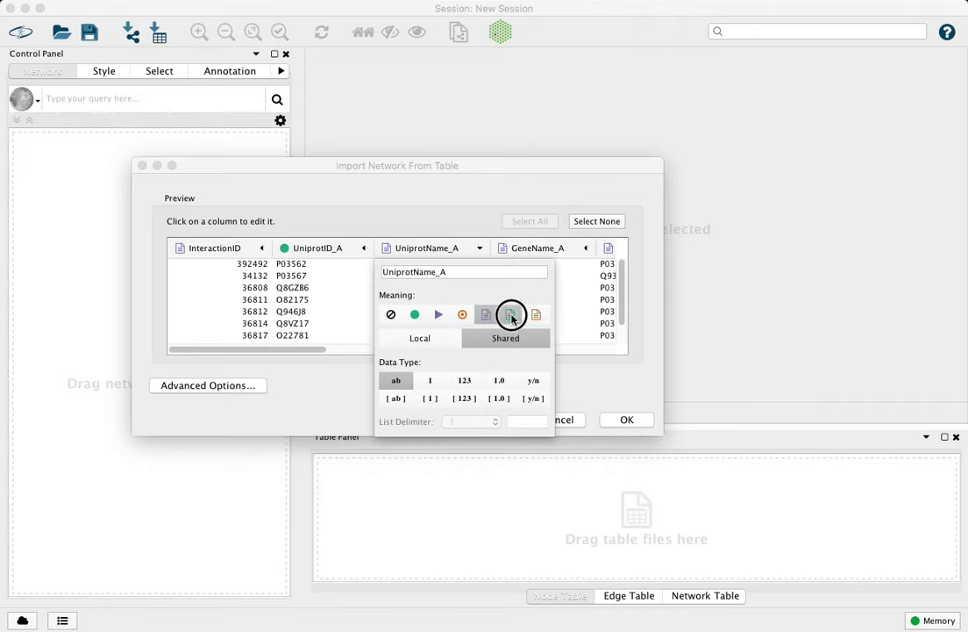
{"action": "left_click", "coordinate": [532, 250]}
{"action": "left_click", "coordinate": [625, 314]}
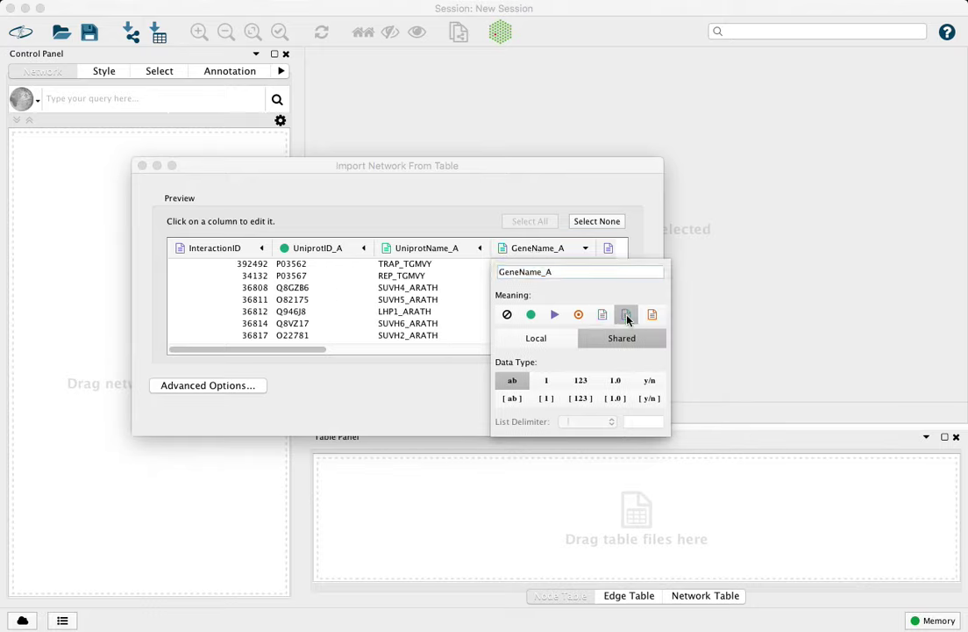
{"action": "left_click_drag", "start_coordinate": [275, 349], "coordinate": [401, 350]}
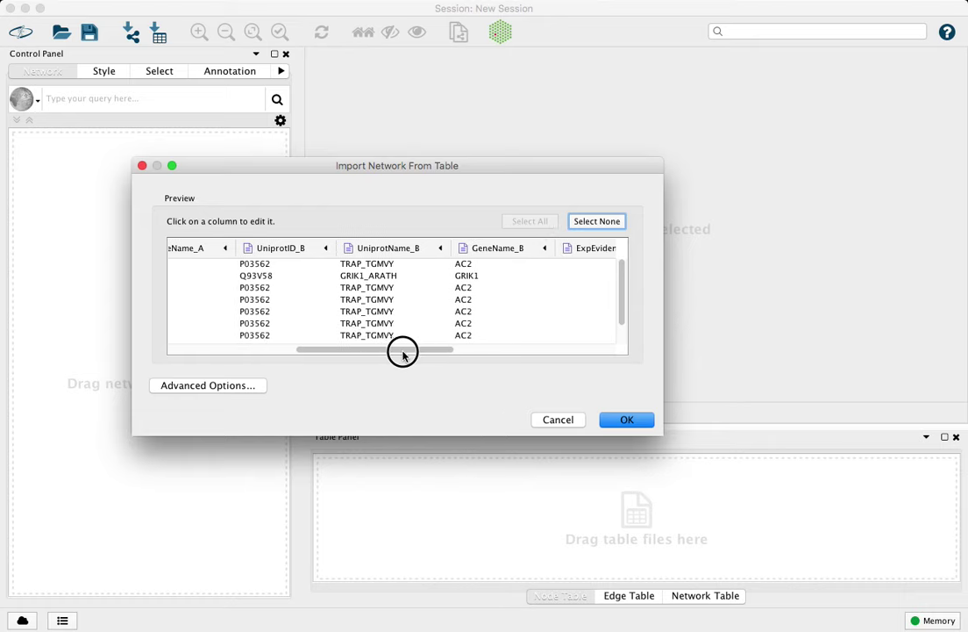
Set UniprotID_B as Target Node, with UniprotName_B and GeneName_B as Target Node Attributes
{"action": "left_click", "coordinate": [303, 249]}
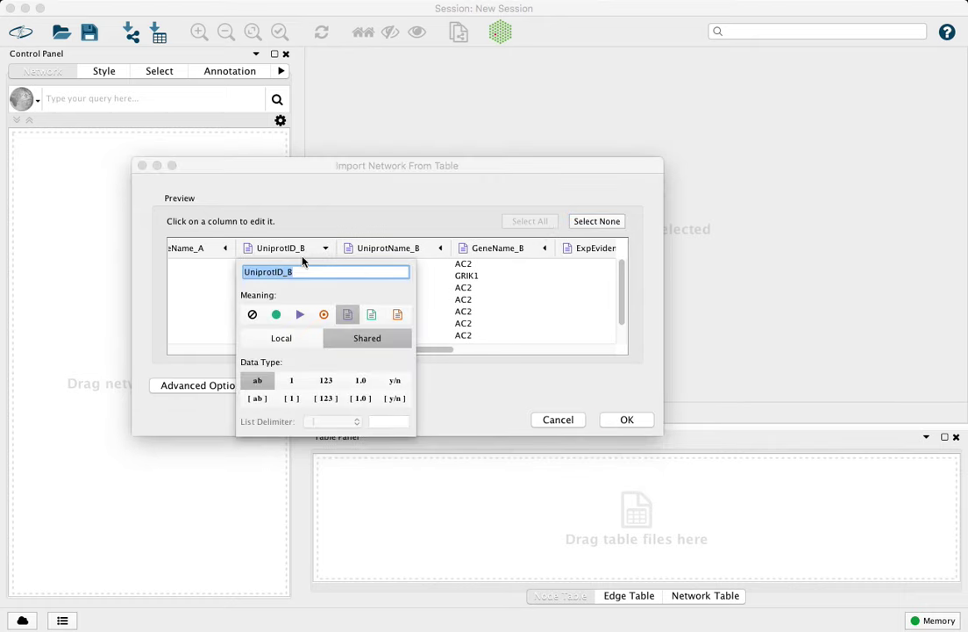
{"action": "left_click", "coordinate": [324, 314]}
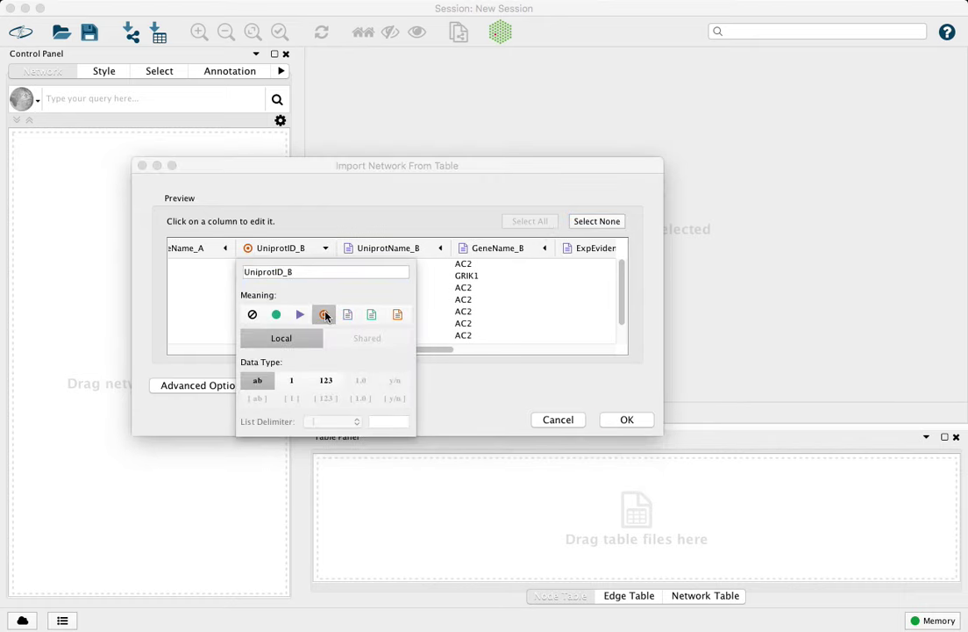
{"action": "left_click", "coordinate": [383, 250]}
{"action": "left_click", "coordinate": [382, 248]}
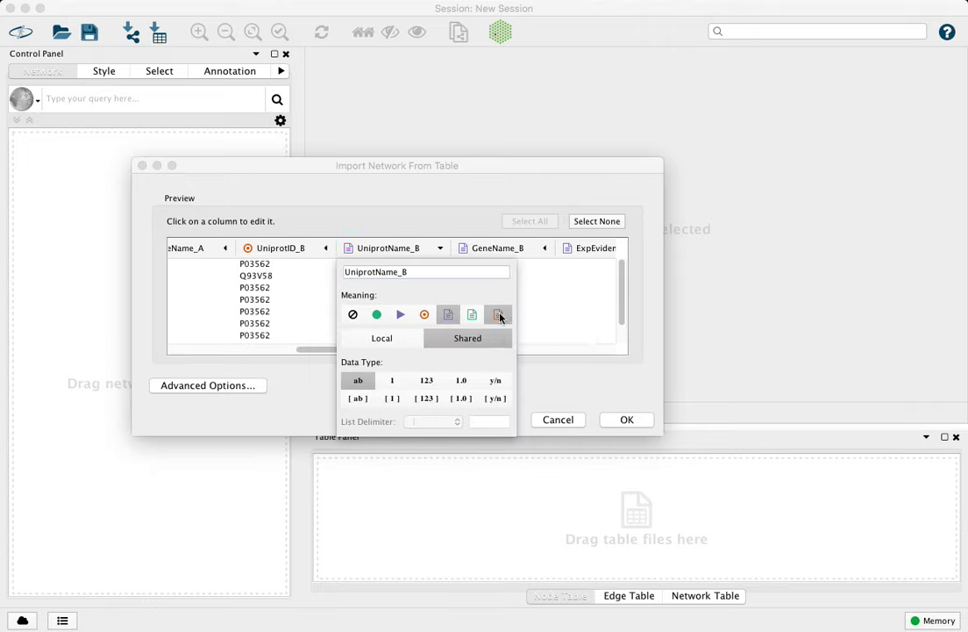
{"action": "left_click", "coordinate": [498, 314]}
{"action": "left_click", "coordinate": [494, 251]}
{"action": "left_click", "coordinate": [494, 251]}
{"action": "left_click", "coordinate": [613, 314]}
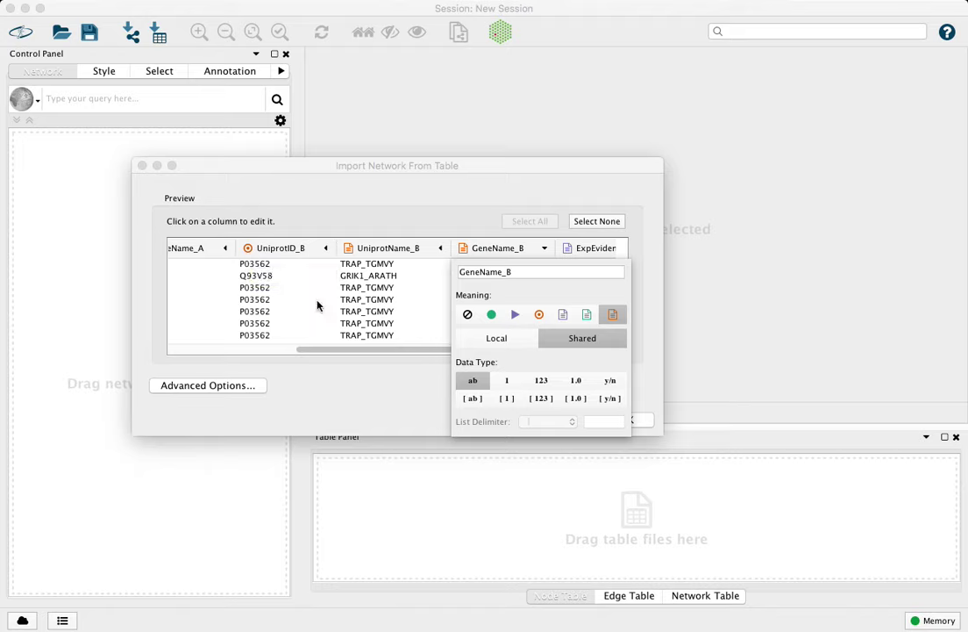
{"action": "left_click_drag", "start_coordinate": [324, 348], "coordinate": [228, 363]}
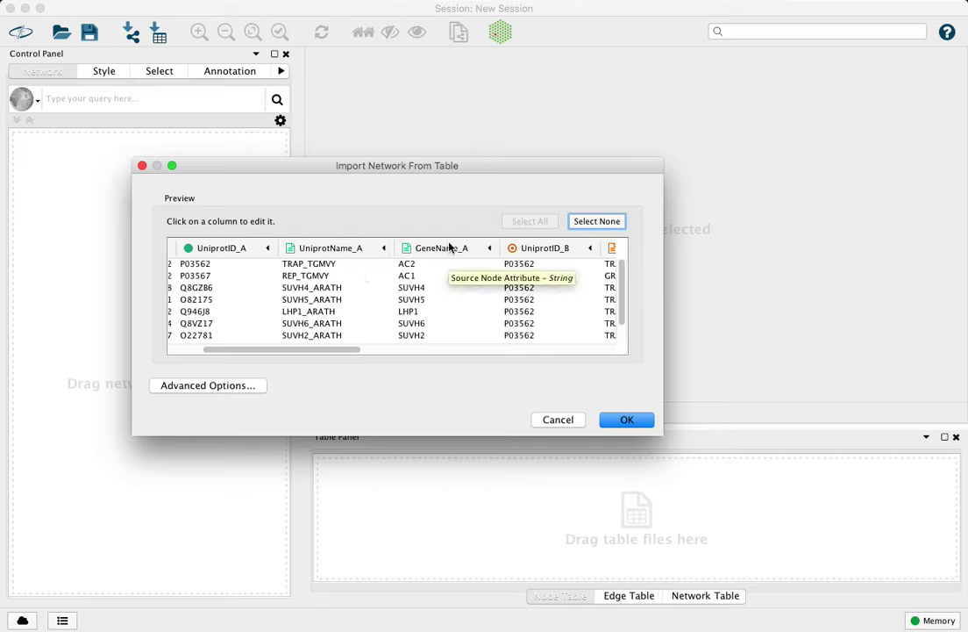
Rename UniprotName_A and GeneName_A columns to UniprotName and GeneName
{"action": "left_click", "coordinate": [353, 250]}
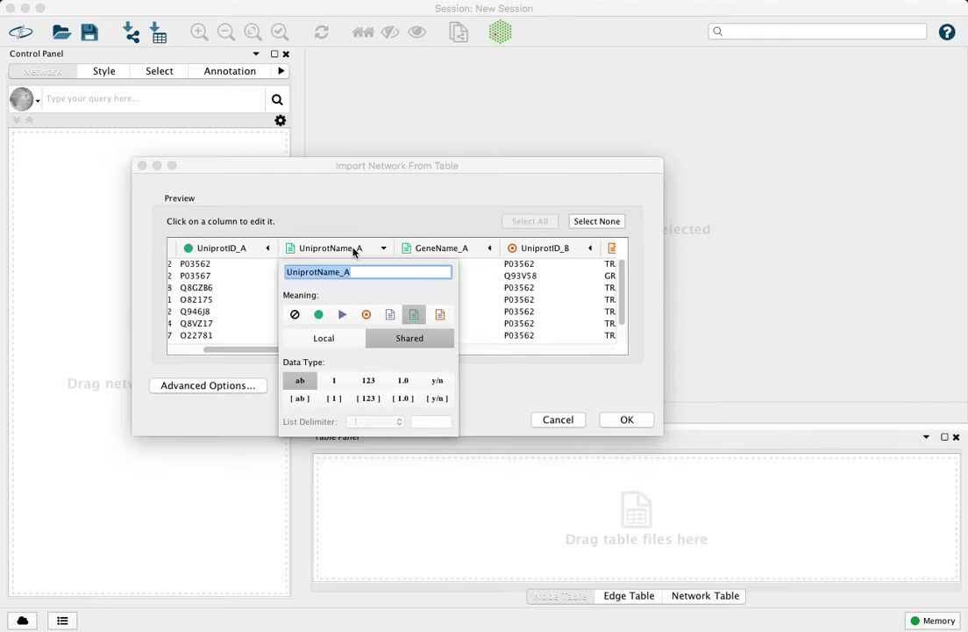
{"action": "left_click", "coordinate": [358, 271]}
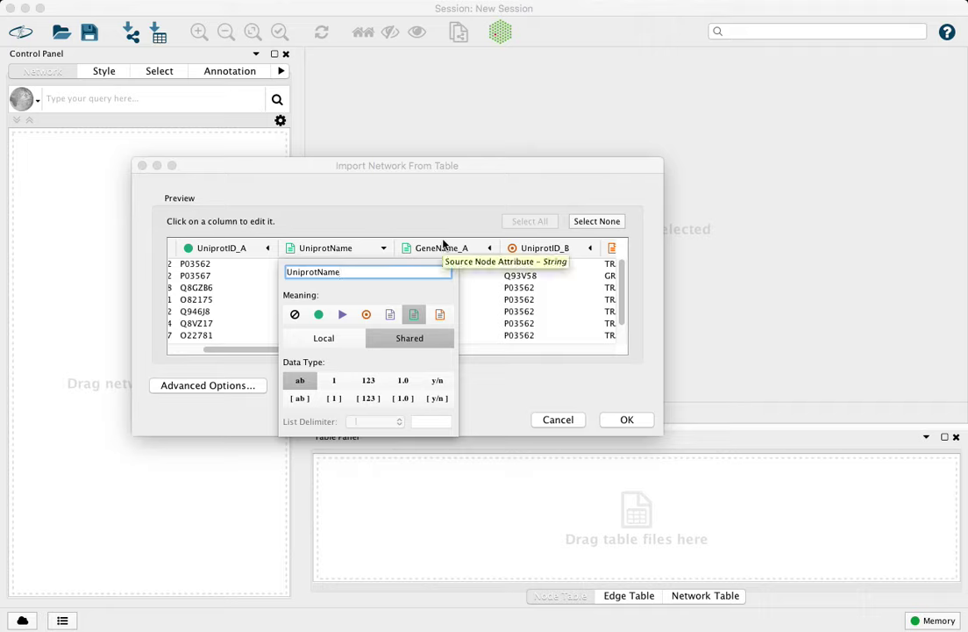
{"action": "left_click", "coordinate": [443, 250]}
{"action": "left_click", "coordinate": [464, 270]}
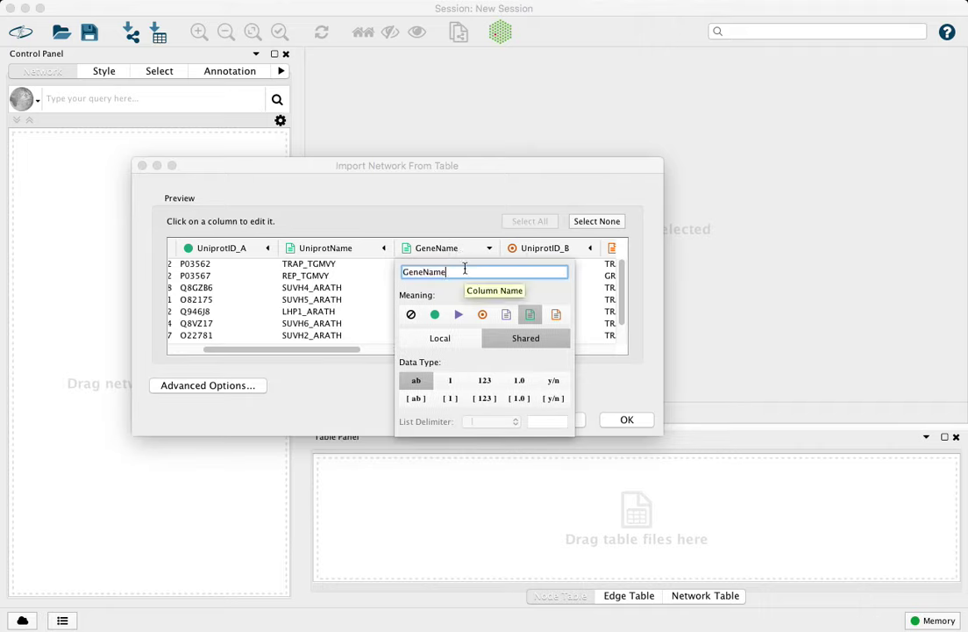
{"action": "left_click", "coordinate": [462, 233]}
{"action": "left_click_drag", "start_coordinate": [342, 348], "coordinate": [407, 347]}
Rename UniprotName_B and GeneName_B columns to UniprotName and GeneName as well
{"action": "left_click", "coordinate": [468, 251]}
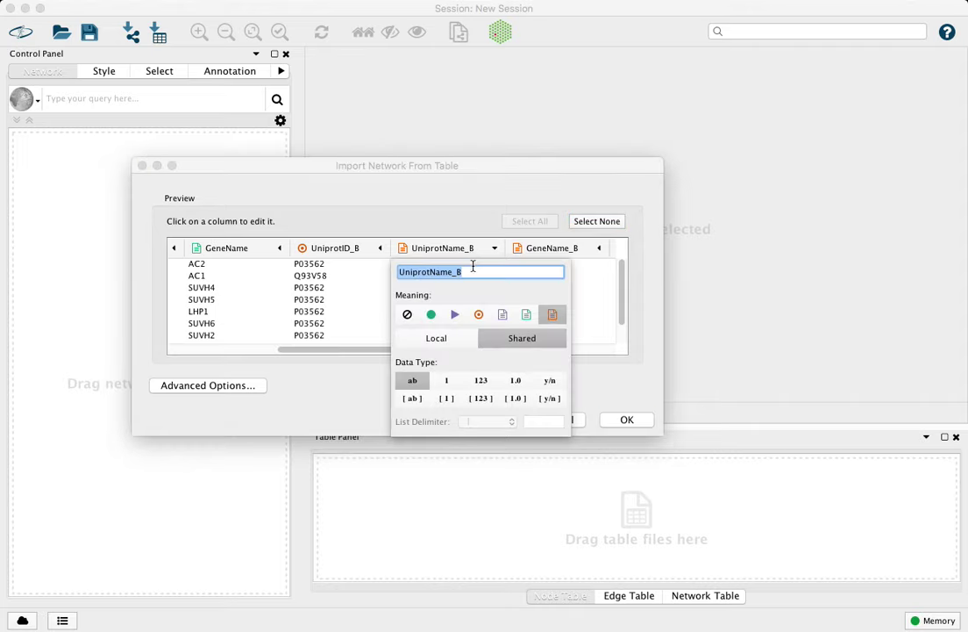
{"action": "left_click", "coordinate": [472, 268]}
{"action": "key", "text": "BackSpace"}
{"action": "left_click", "coordinate": [541, 252]}
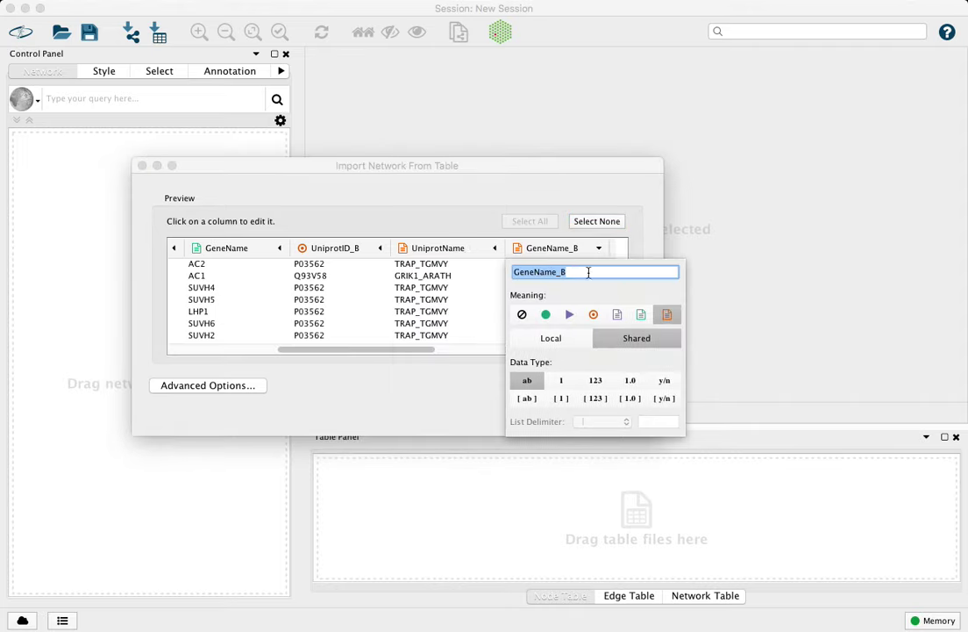
{"action": "left_click", "coordinate": [589, 272]}
{"action": "key", "text": "BackSpace"}
{"action": "left_click", "coordinate": [451, 235]}
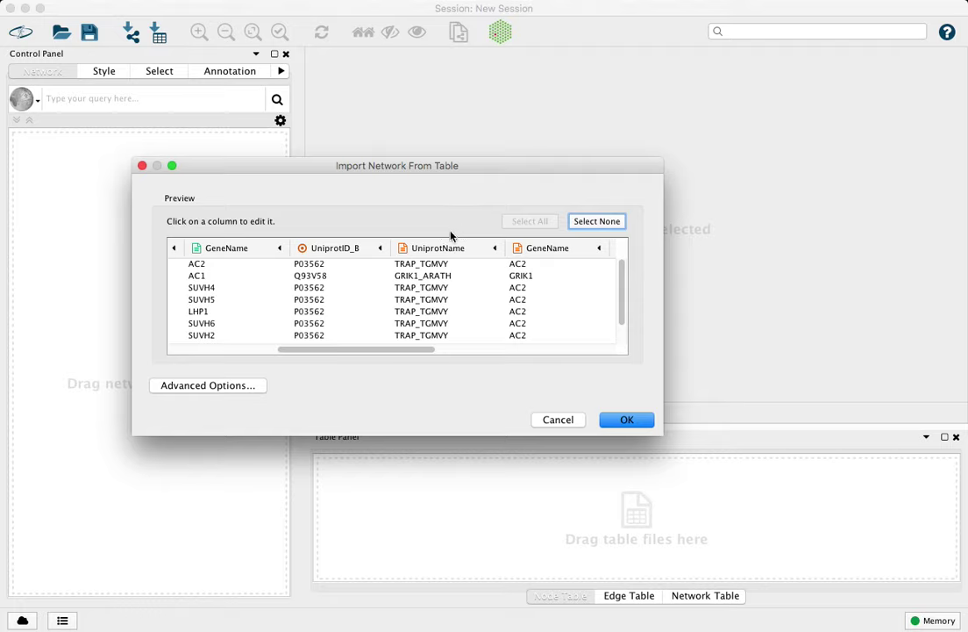
{"action": "left_click_drag", "start_coordinate": [415, 350], "coordinate": [358, 353]}
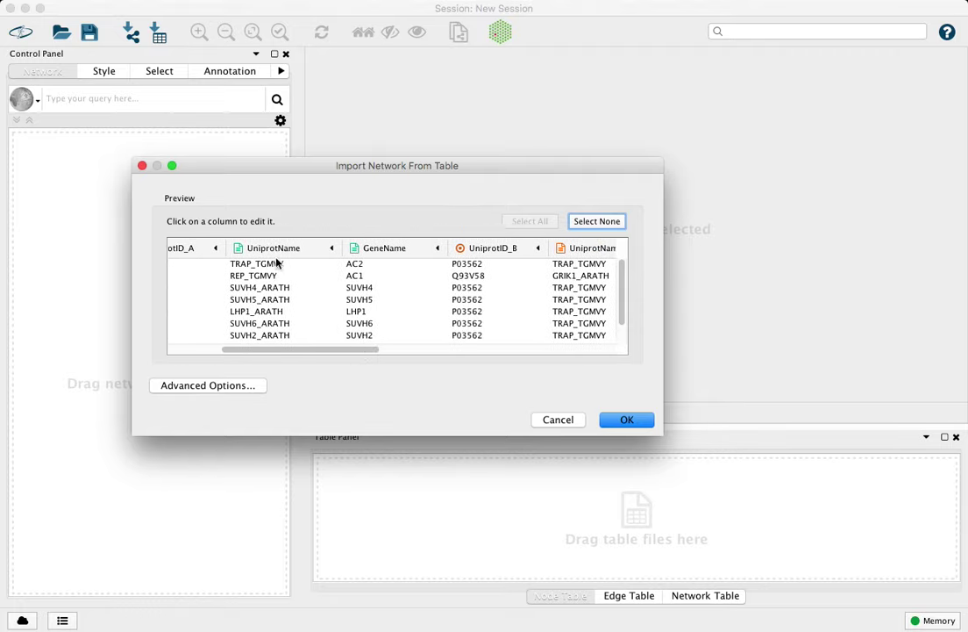
{"action": "left_click_drag", "start_coordinate": [294, 351], "coordinate": [257, 348]}
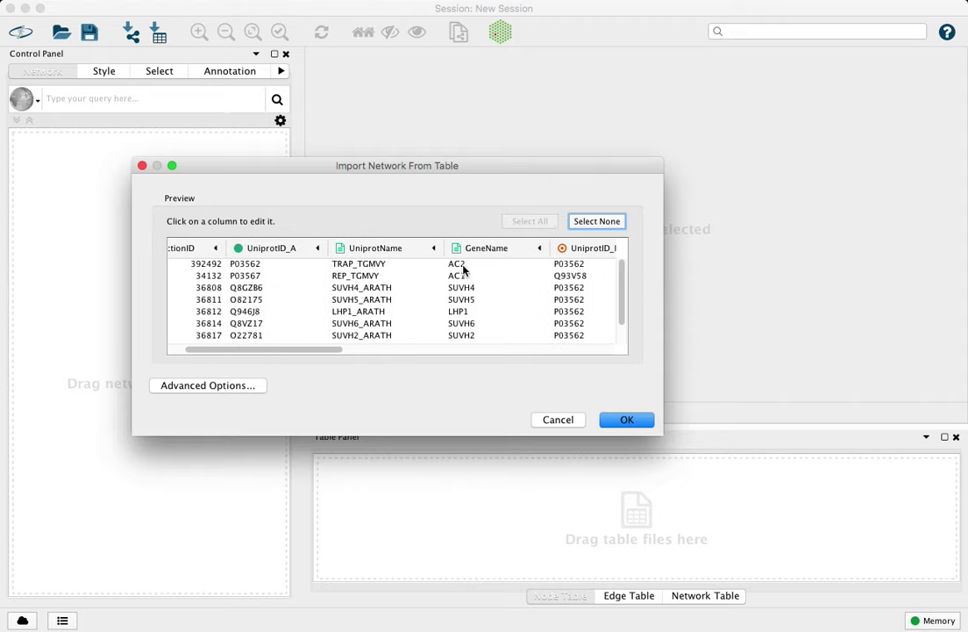
{"action": "left_click_drag", "start_coordinate": [319, 352], "coordinate": [402, 350]}
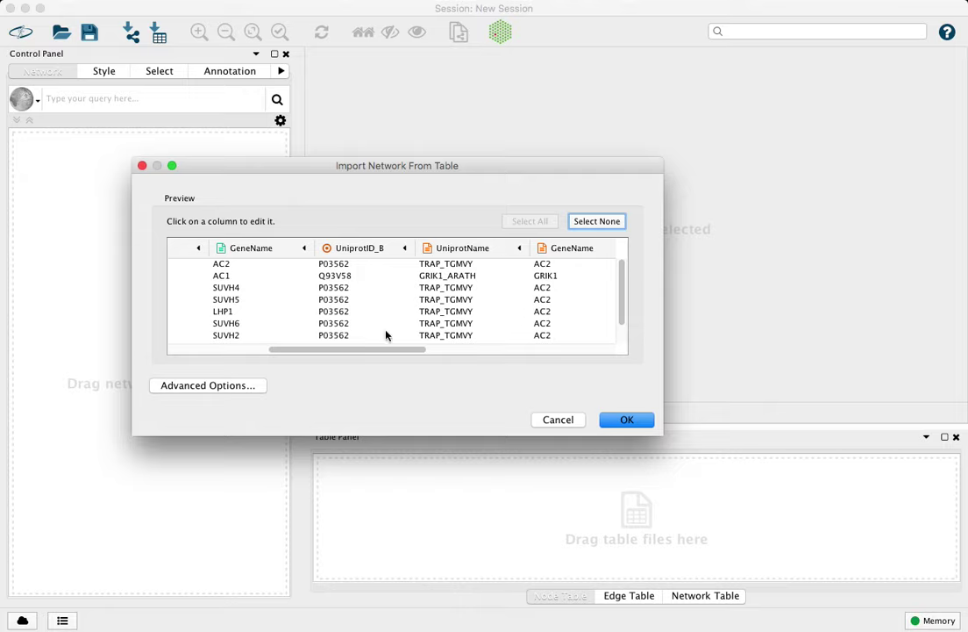
{"action": "left_click_drag", "start_coordinate": [373, 350], "coordinate": [399, 358]}
Import the table as a network and recentre the view on hub node P03562
{"action": "left_click", "coordinate": [626, 420]}
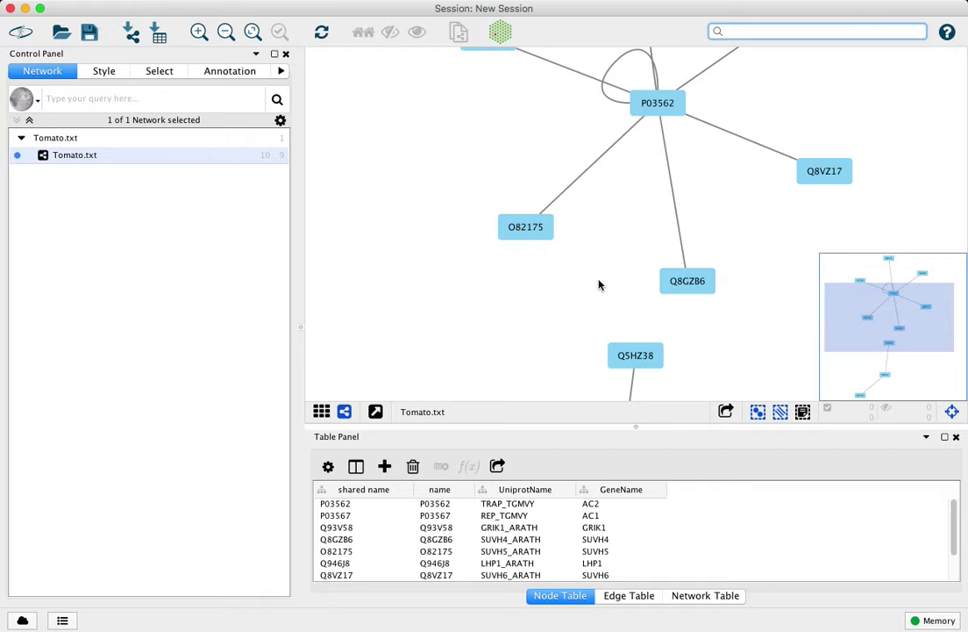
{"action": "scroll", "coordinate": [600, 283], "scroll_direction": "down", "scroll_amount": 6}
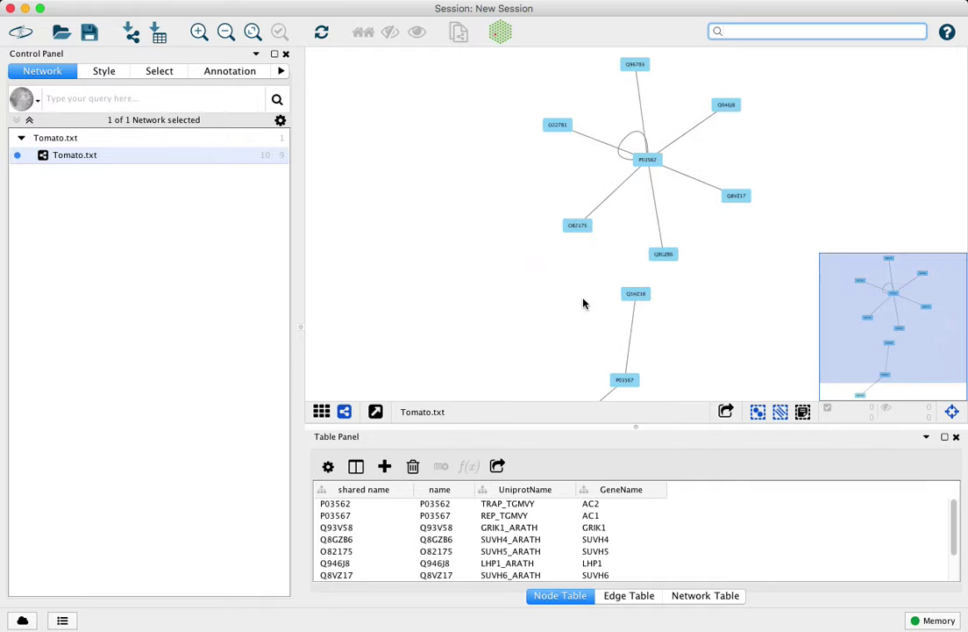
{"action": "scroll", "coordinate": [577, 303], "scroll_direction": "up", "scroll_amount": 5}
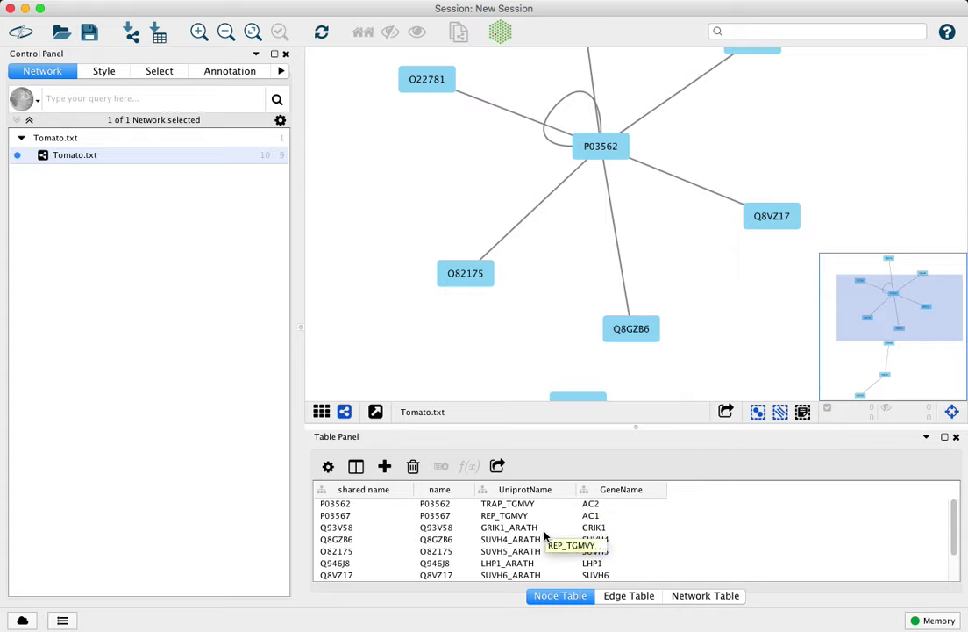
{"action": "scroll", "coordinate": [586, 526], "scroll_direction": "down", "scroll_amount": 3}
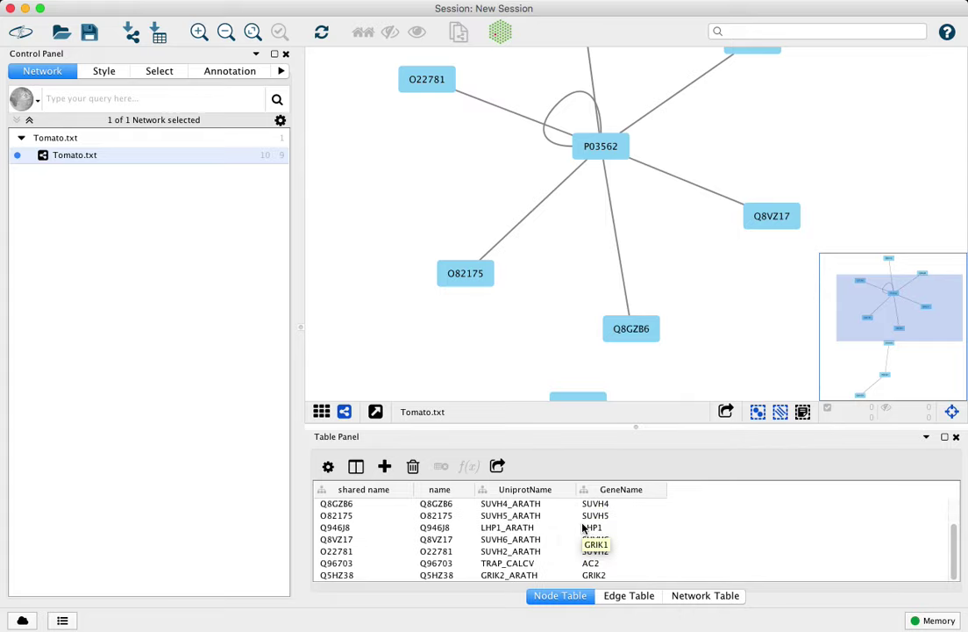
{"action": "scroll", "coordinate": [586, 527], "scroll_direction": "up", "scroll_amount": 3}
{"action": "left_click_drag", "start_coordinate": [553, 252], "coordinate": [590, 307]}
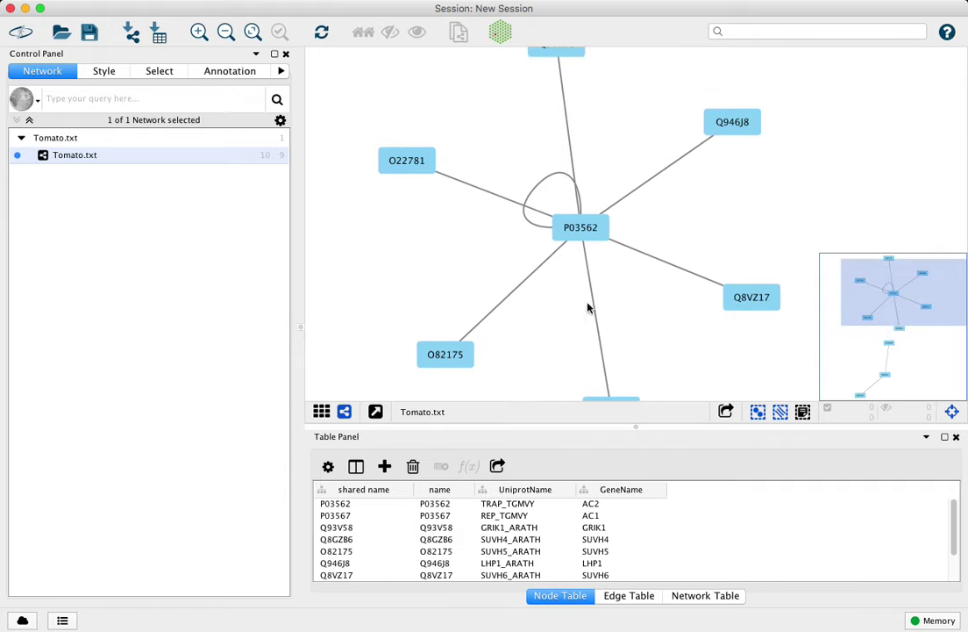
In the Style tab, map node Label to the GeneName column, showing names like AC2
{"action": "left_click", "coordinate": [98, 72]}
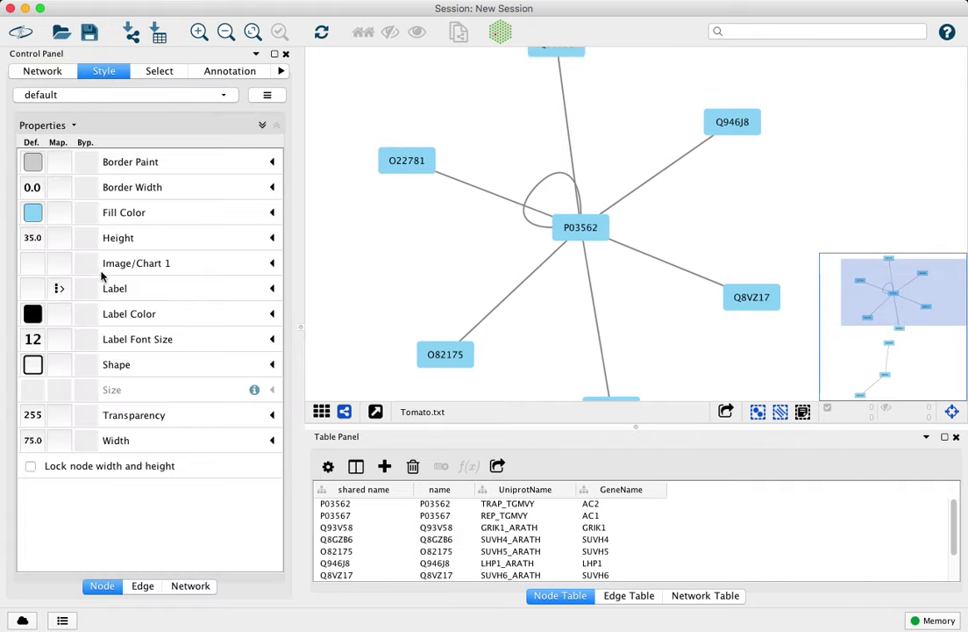
{"action": "left_click", "coordinate": [270, 293]}
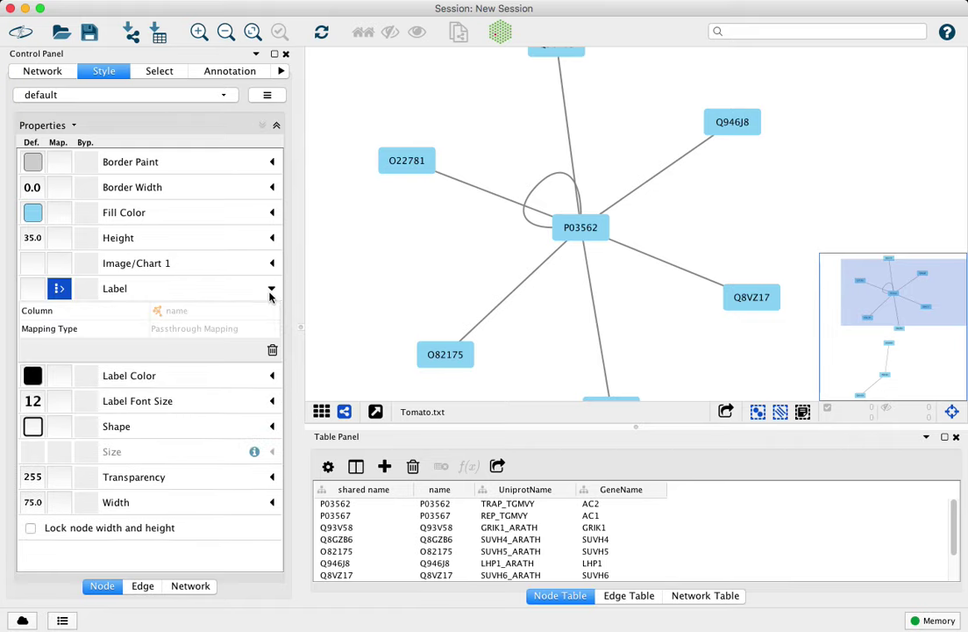
{"action": "left_click", "coordinate": [179, 314]}
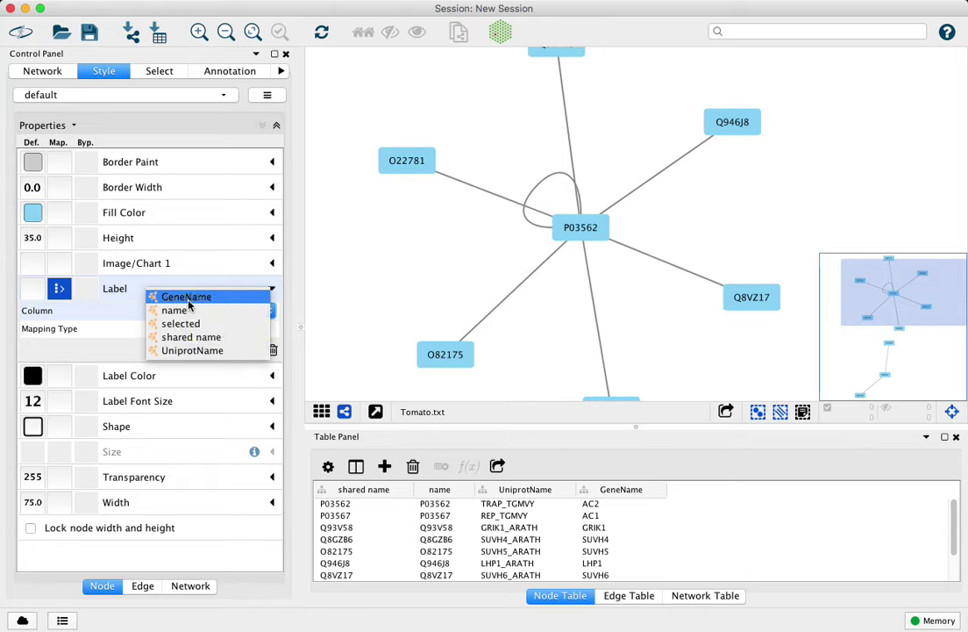
{"action": "left_click", "coordinate": [186, 296]}
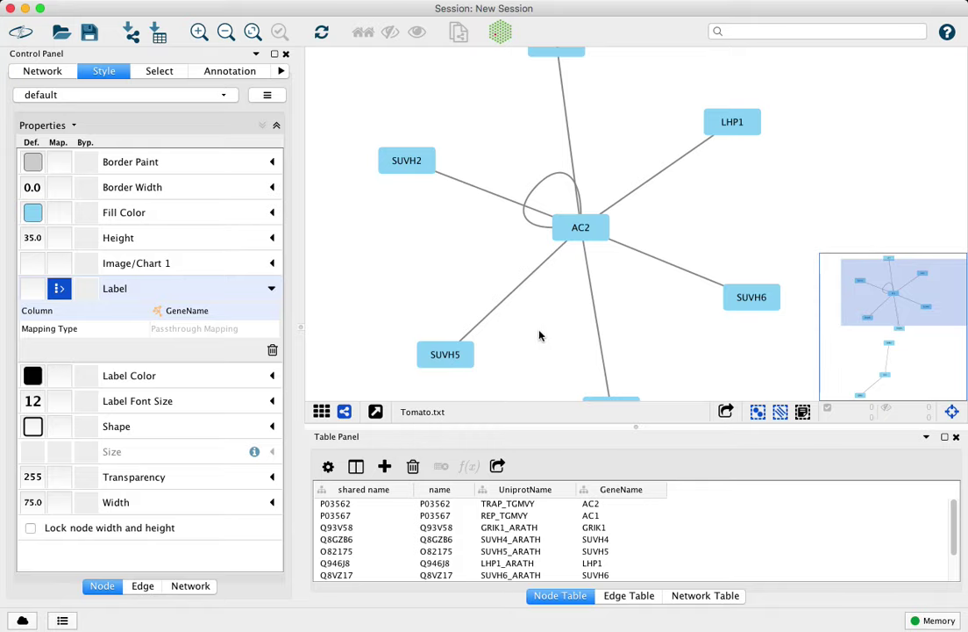
{"action": "left_click_drag", "start_coordinate": [549, 344], "coordinate": [564, 244]}
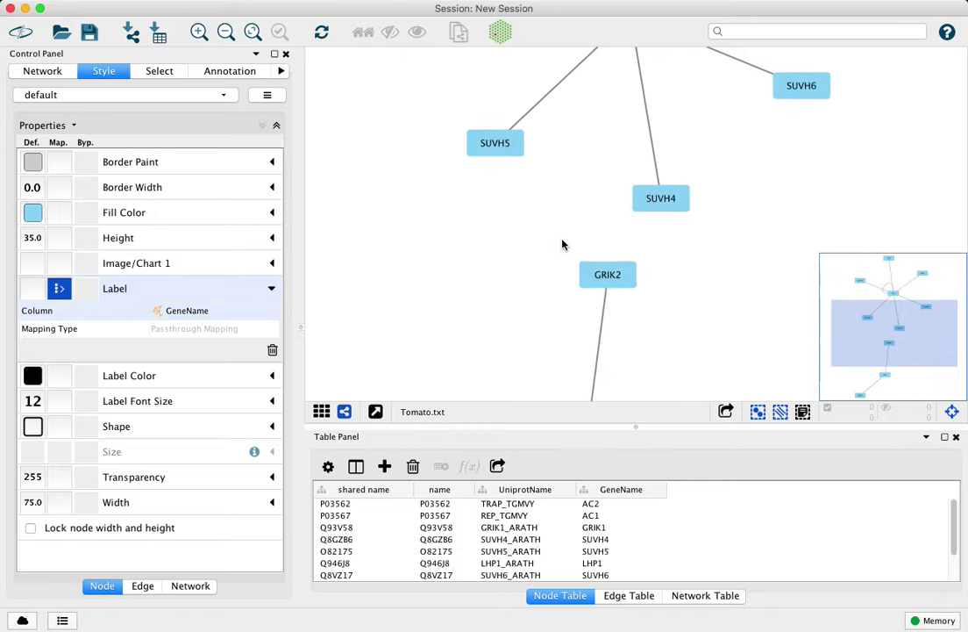
{"action": "left_click_drag", "start_coordinate": [540, 319], "coordinate": [541, 233]}
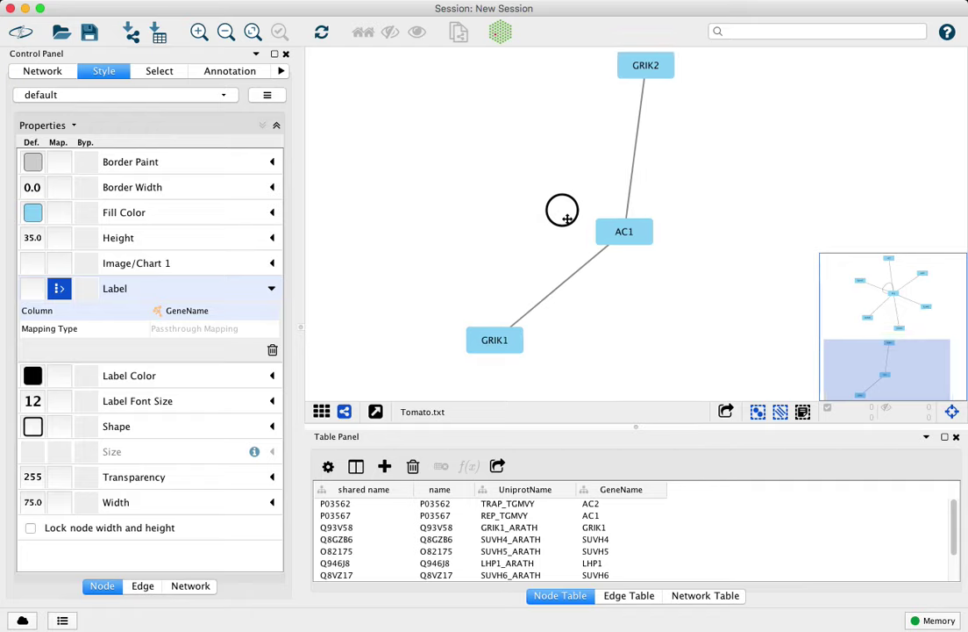